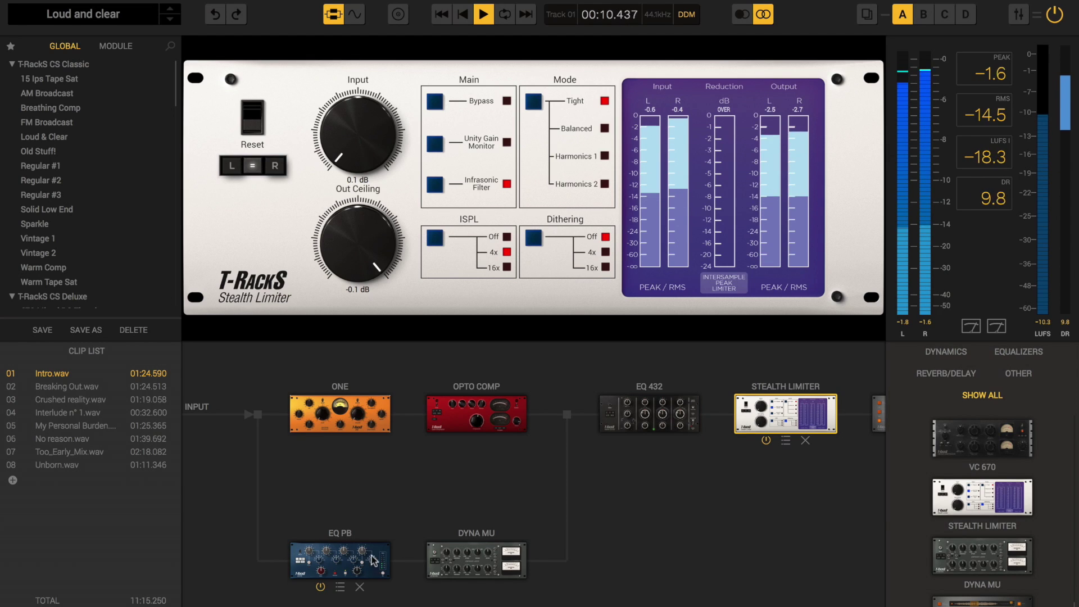
Step: Open the EQ PB controls, switch to another song, and widen the browser to three columns
click(355, 563)
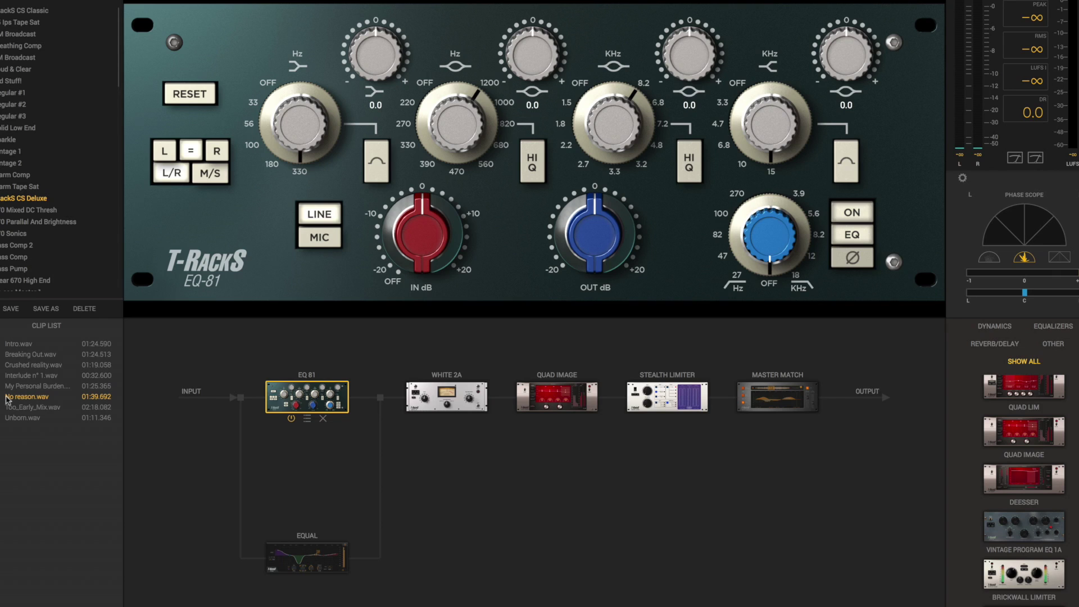
click(8, 376)
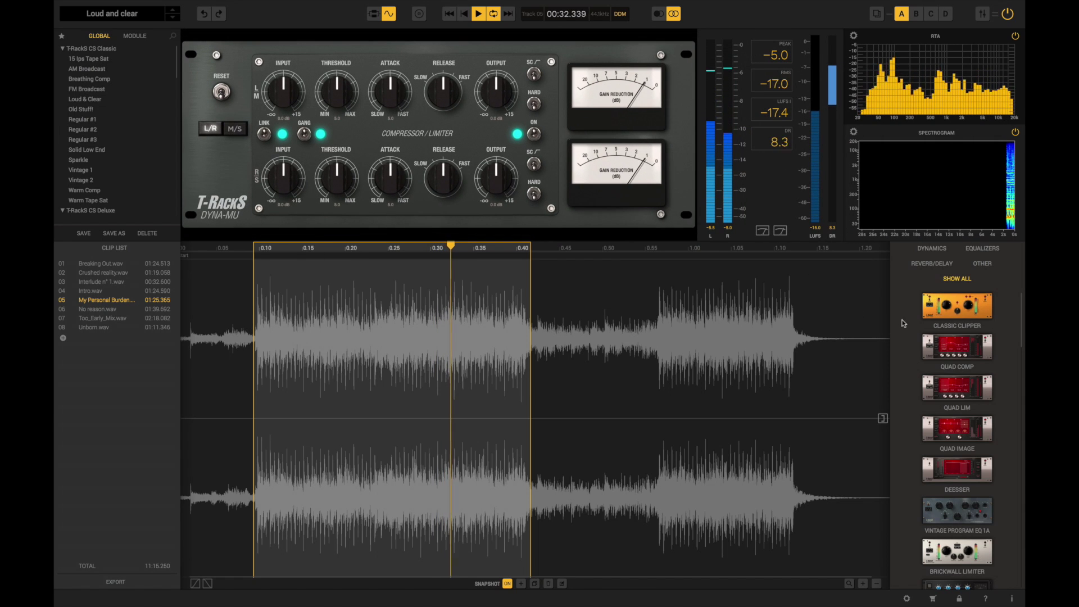
drag(888, 325, 698, 301)
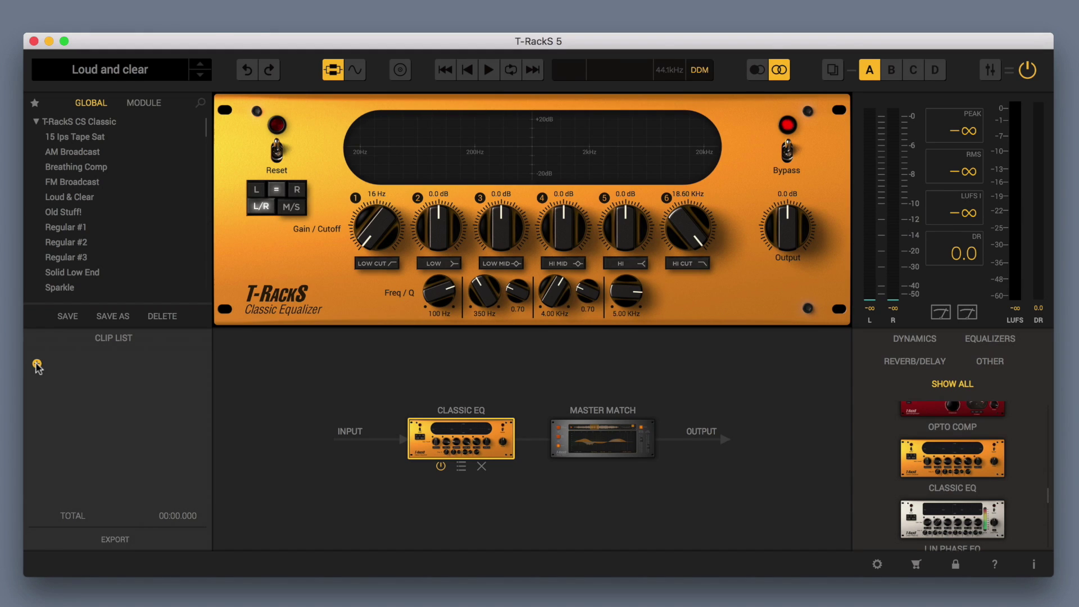
Step: Import all eight mix files from the Mixes folder into the clip list
click(36, 365)
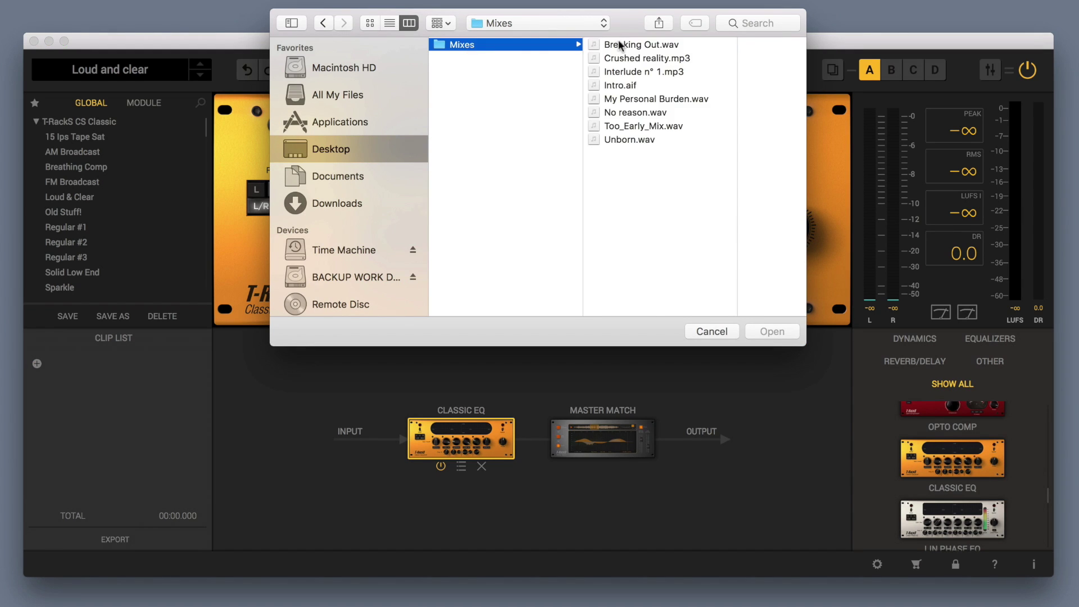
click(620, 44)
key(super+a)
click(760, 334)
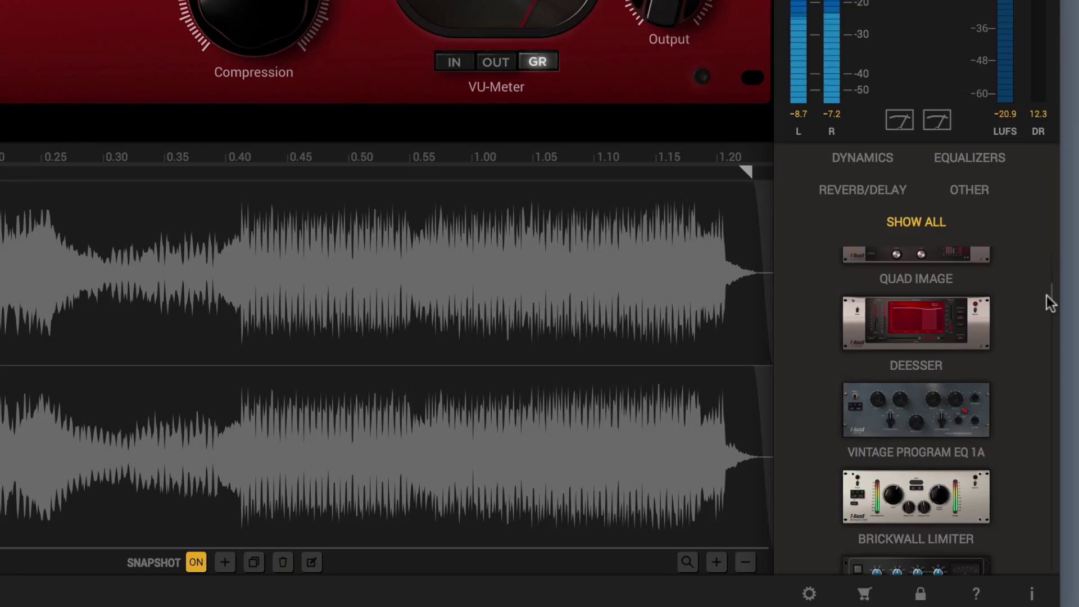
drag(1047, 296, 1055, 400)
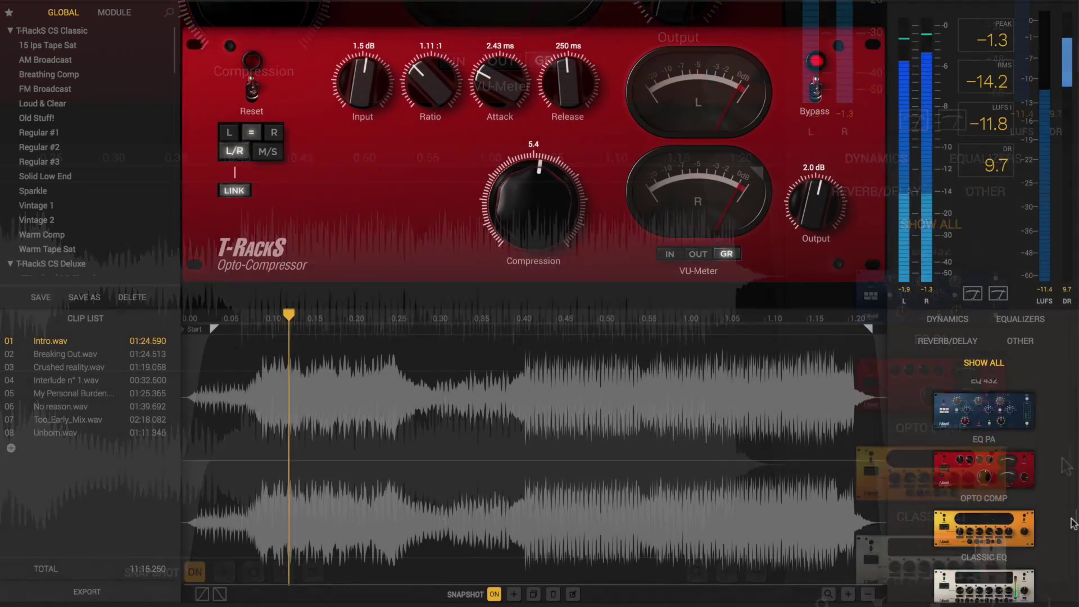
Step: Move Intro.wav's end point back to about 1:08 and trim off the faded tail
drag(1073, 523, 1074, 571)
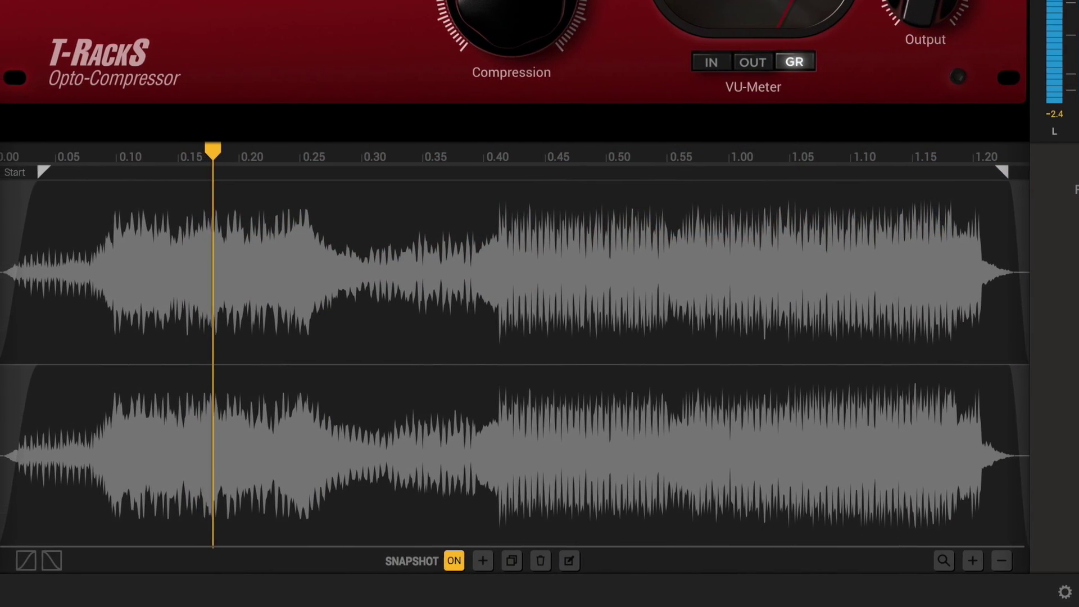
drag(1013, 174, 880, 181)
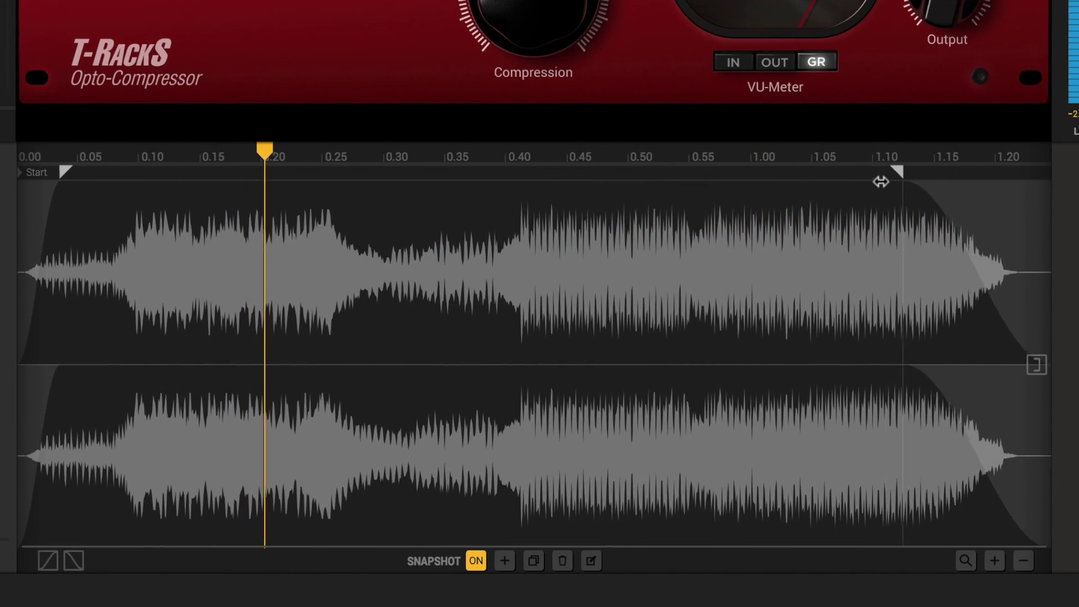
click(1044, 365)
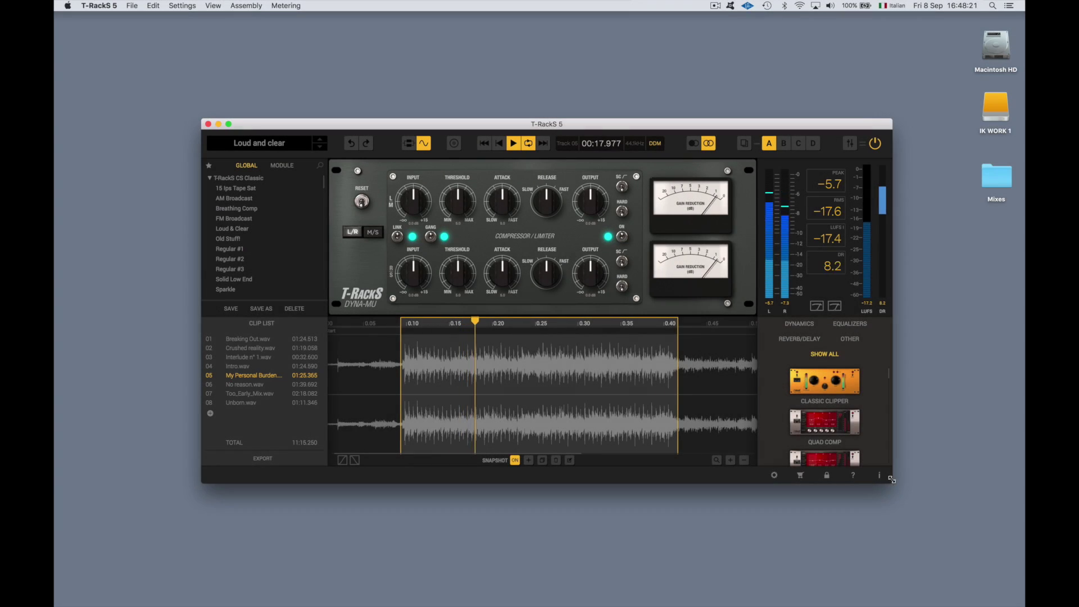
Step: Enlarge the T-RackS 5 window and switch it to full screen
drag(891, 479, 1013, 601)
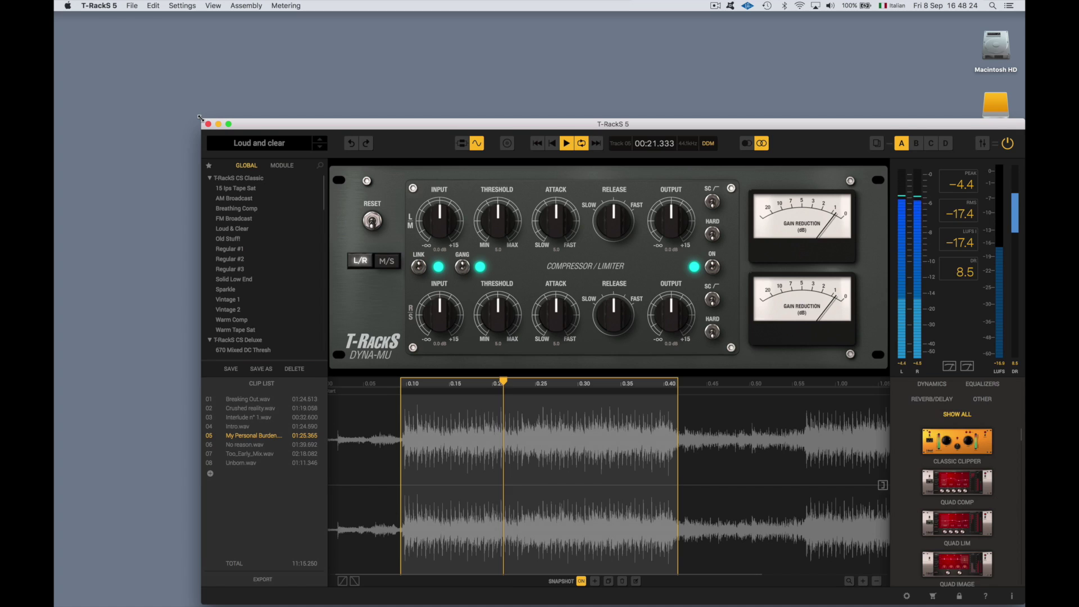
drag(200, 117, 56, 4)
click(80, 17)
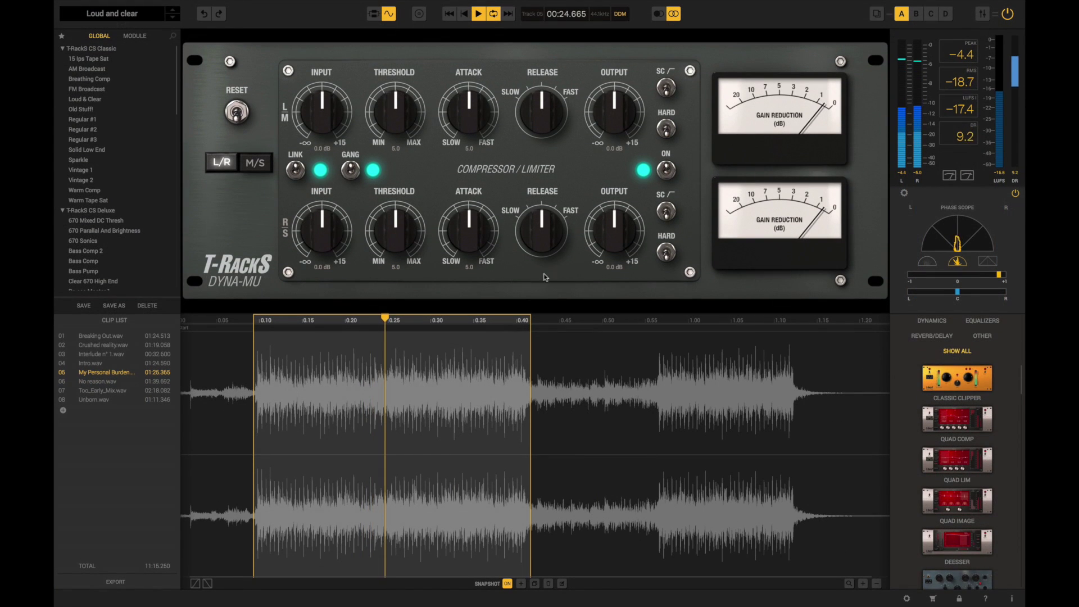
Step: Heighten the waveform, reveal RTA and spectrogram, and widen the browser to three columns
drag(578, 312, 578, 245)
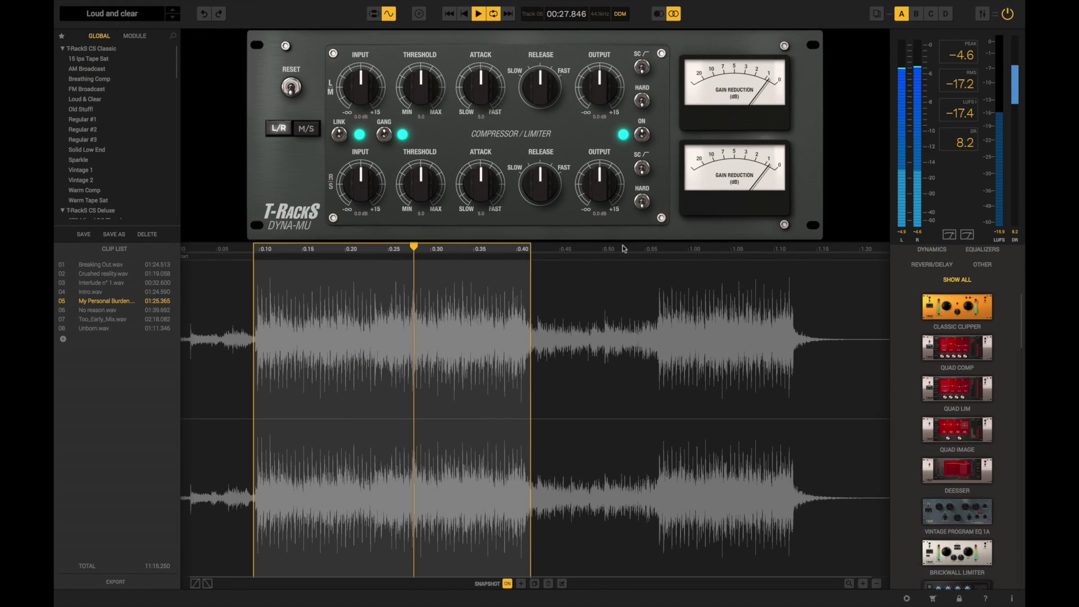
drag(889, 219, 721, 216)
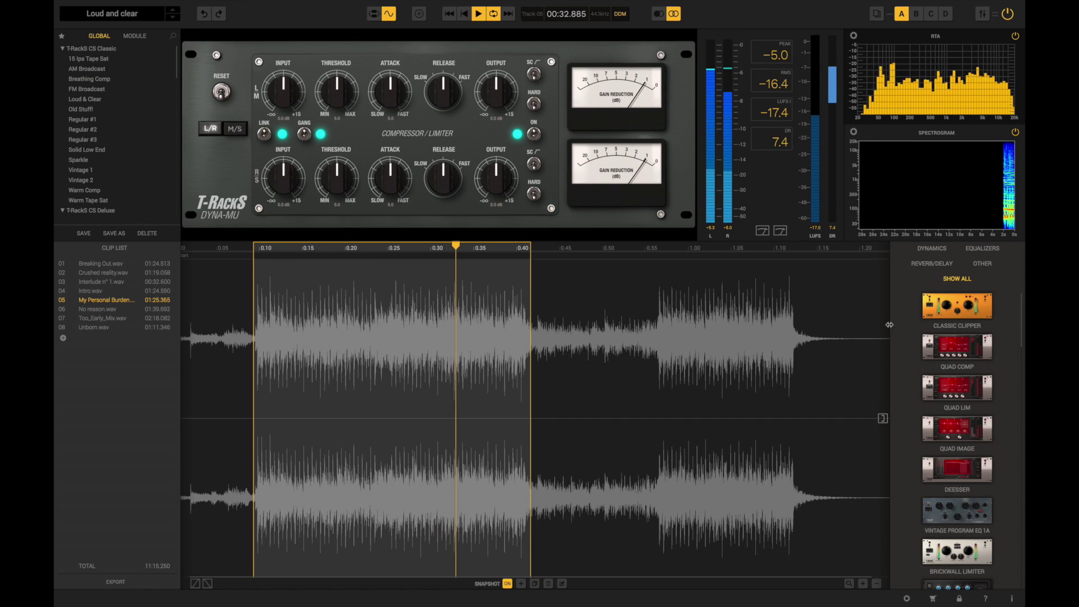
drag(888, 325, 698, 301)
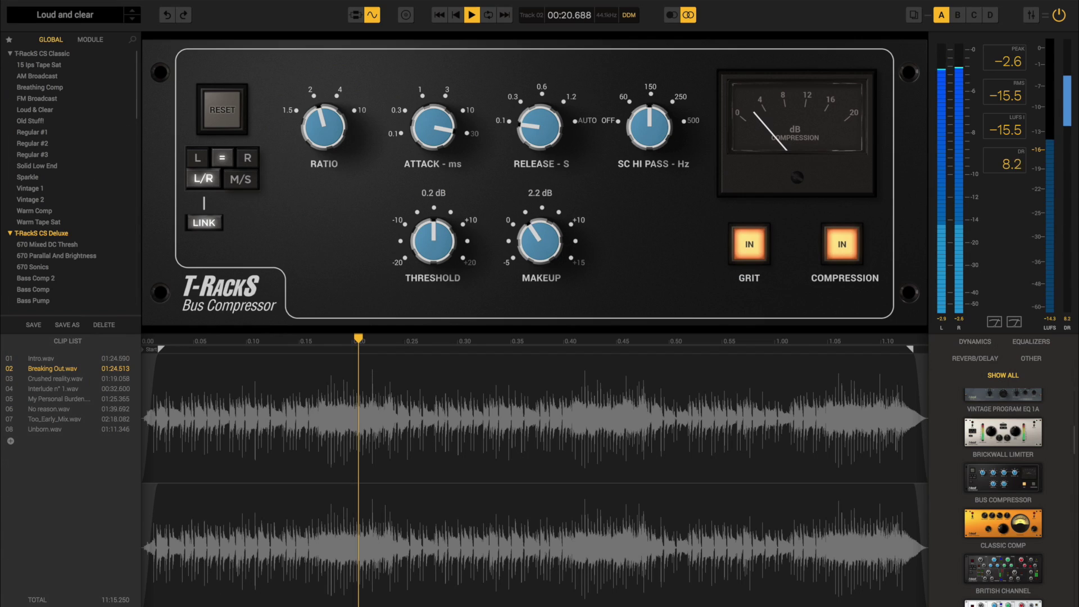
Step: Show the chain: Classic EQ, EQ PA, Opto Comp, Stealth Limiter, Master Match
click(354, 16)
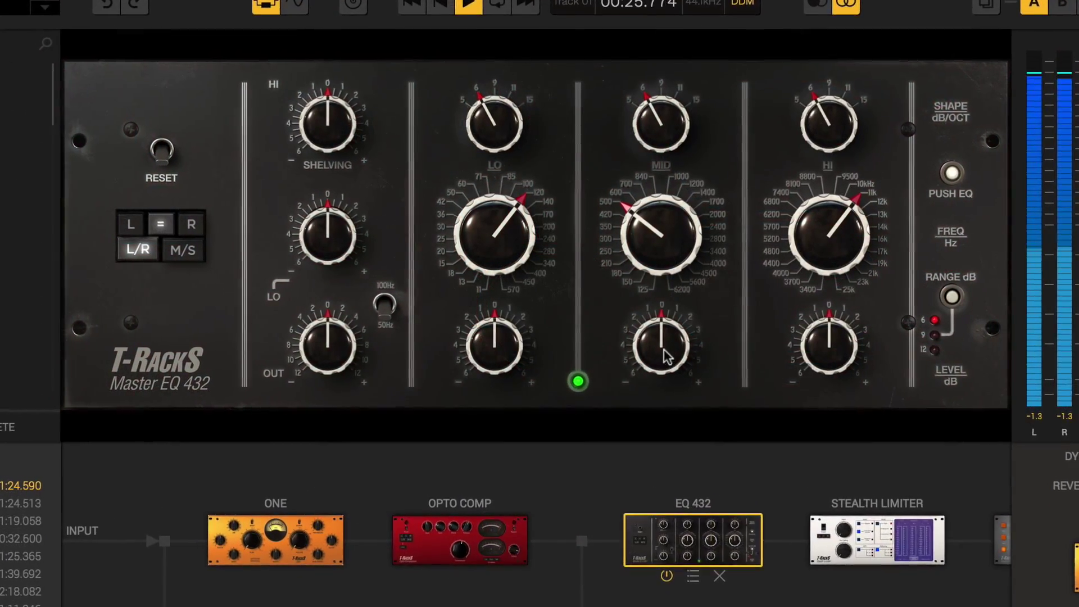
Step: Raise EQ 432 mids, boost 6.8 kHz by 4 dB, set limiter input to 2 dB, then select Breaking Out.wav
drag(663, 356, 668, 344)
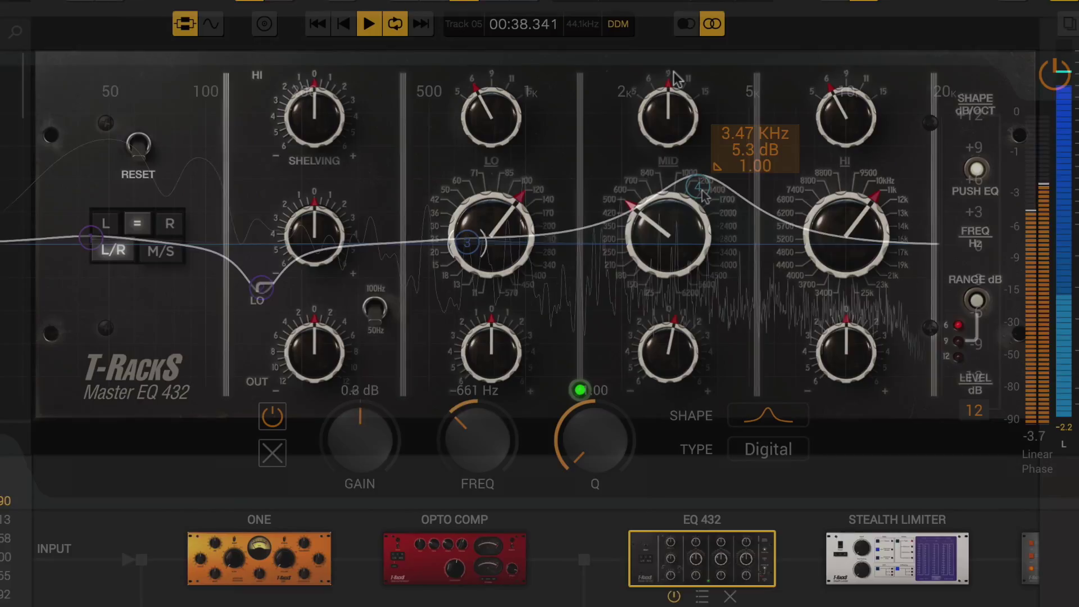
drag(790, 219, 942, 182)
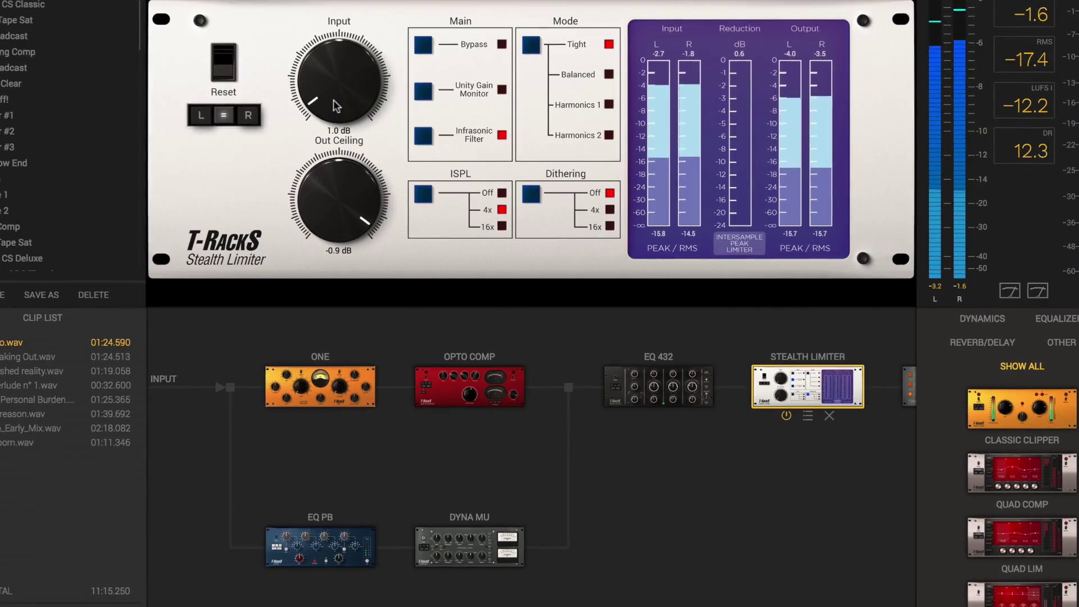
drag(334, 110, 334, 87)
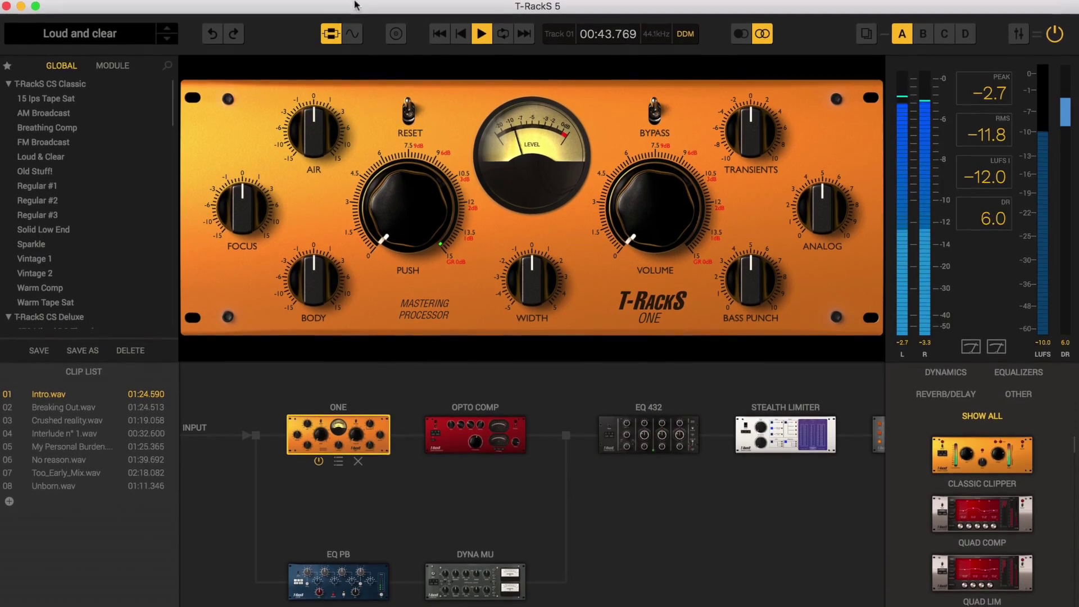
click(353, 36)
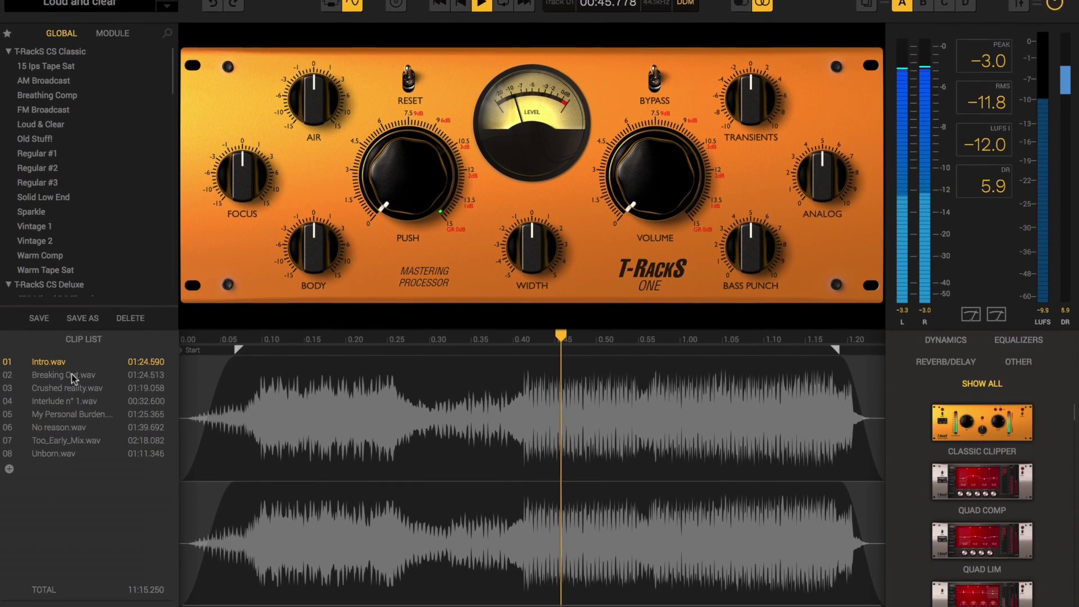
click(67, 385)
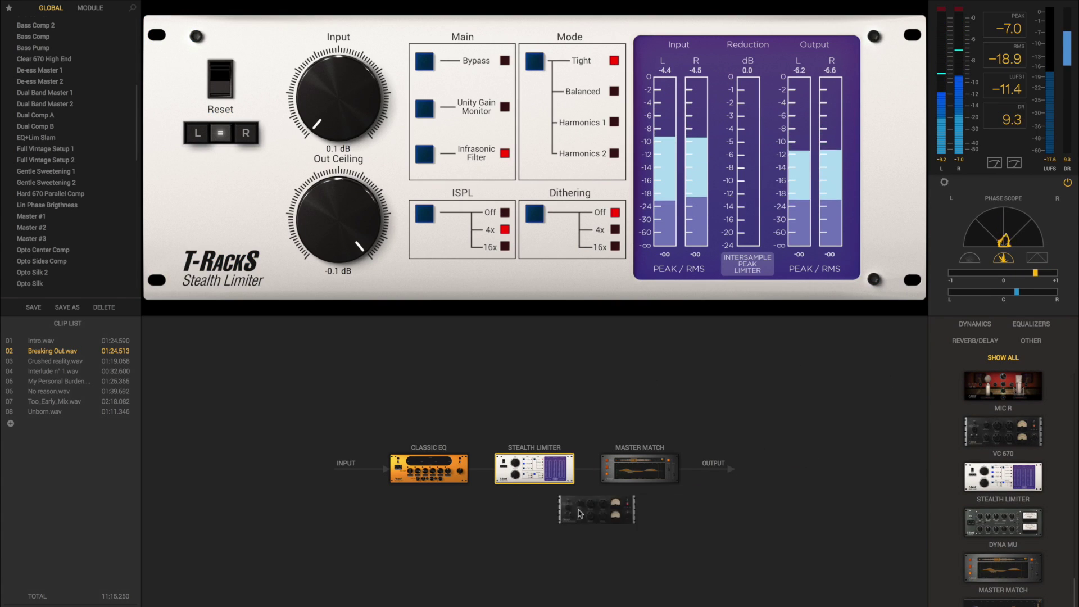
Step: Insert VC 670 before Stealth Limiter and add Dyna Mu as a parallel branch
drag(493, 522, 490, 478)
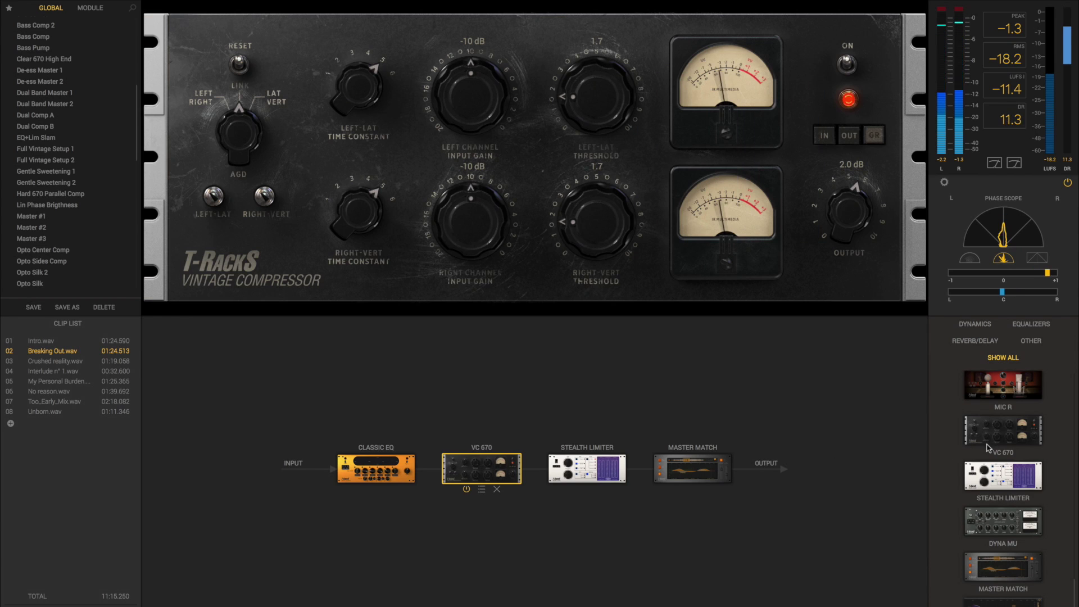
scroll(993, 467, down, 1)
drag(727, 532, 486, 545)
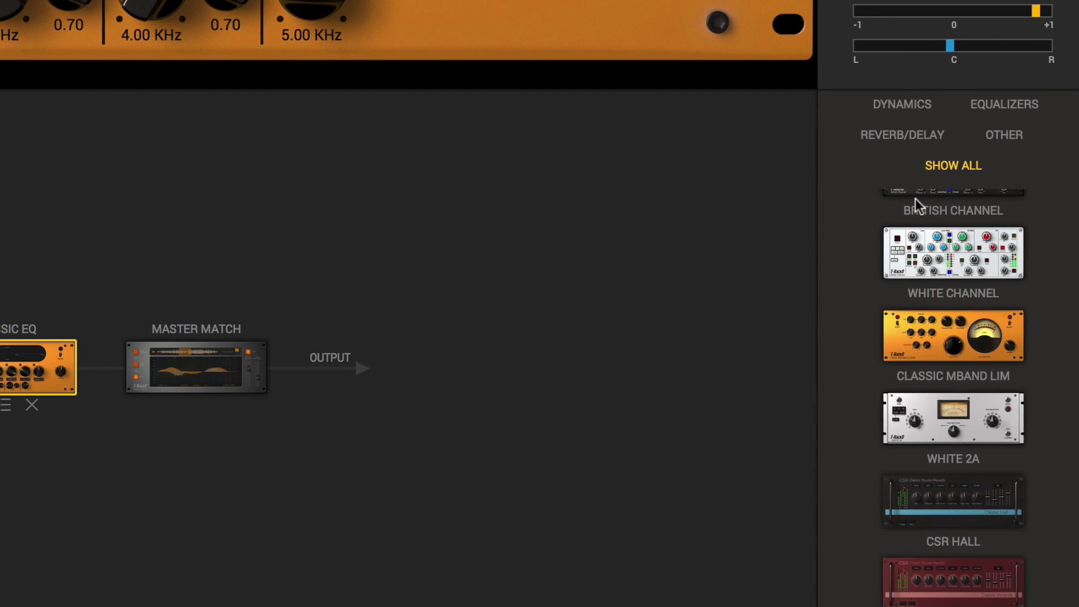
scroll(912, 199, down, 5)
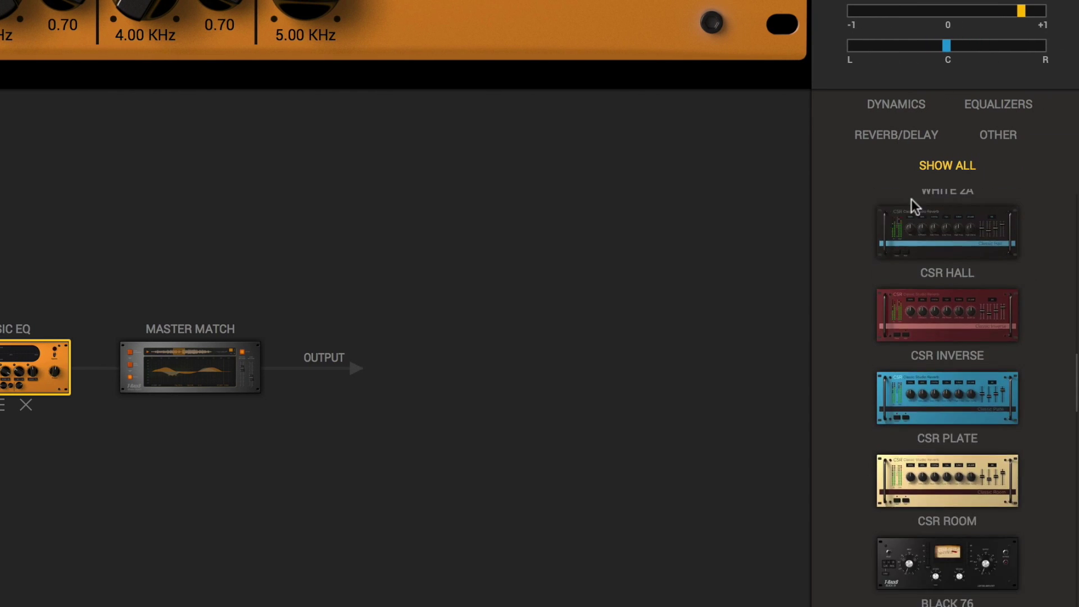
scroll(912, 200, down, 5)
scroll(912, 199, down, 5)
scroll(912, 199, down, 5)
scroll(922, 313, down, 3)
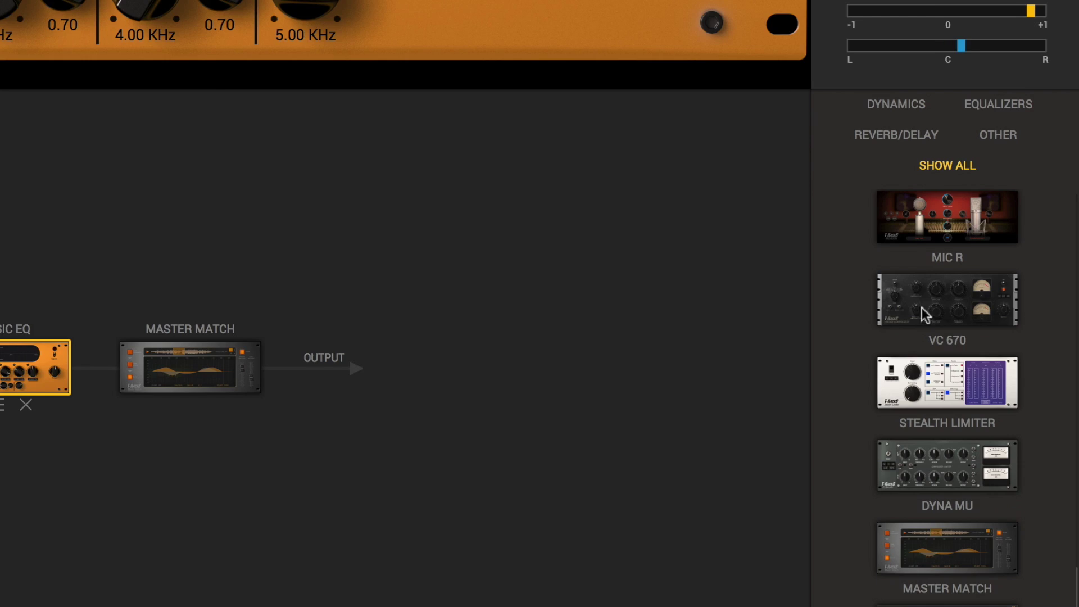
drag(920, 375, 642, 457)
Step: Insert Stealth Limiter before Master Match, then filter the browser to reverb/delay before showing all modules
drag(516, 463, 519, 465)
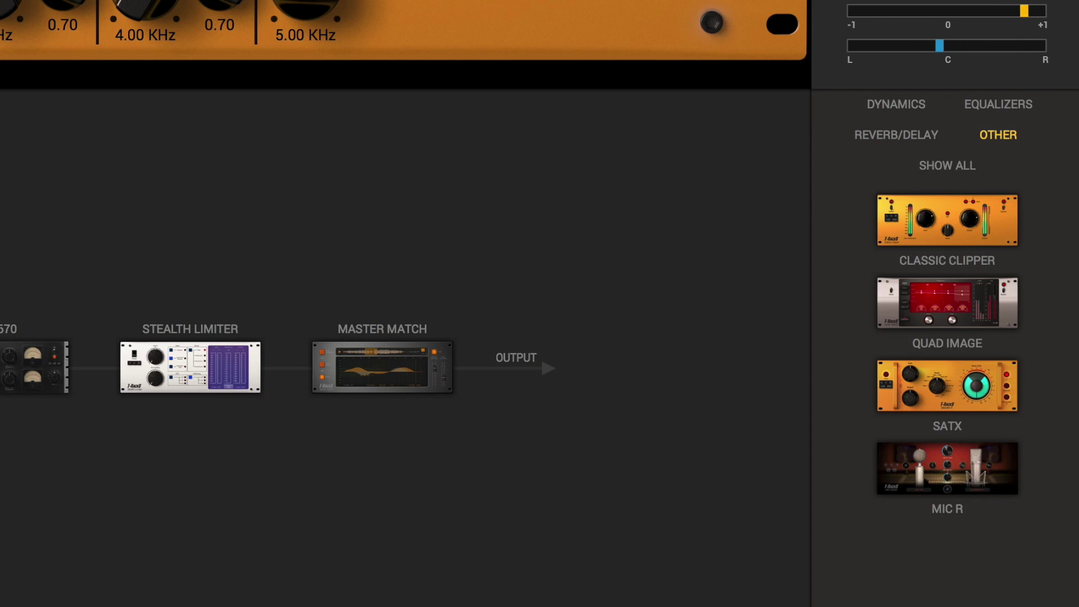
click(896, 135)
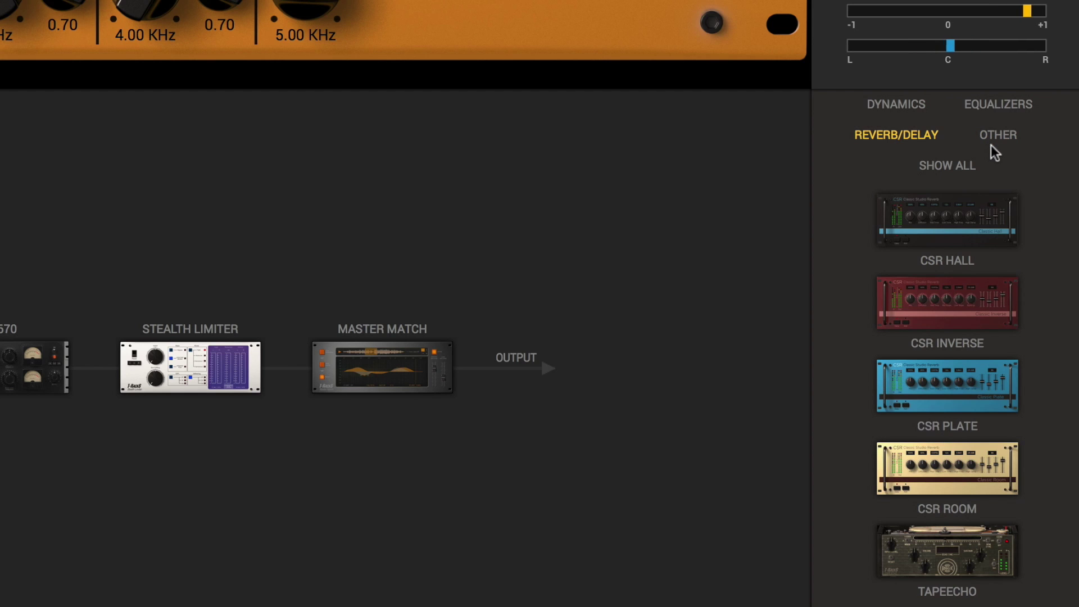
click(947, 166)
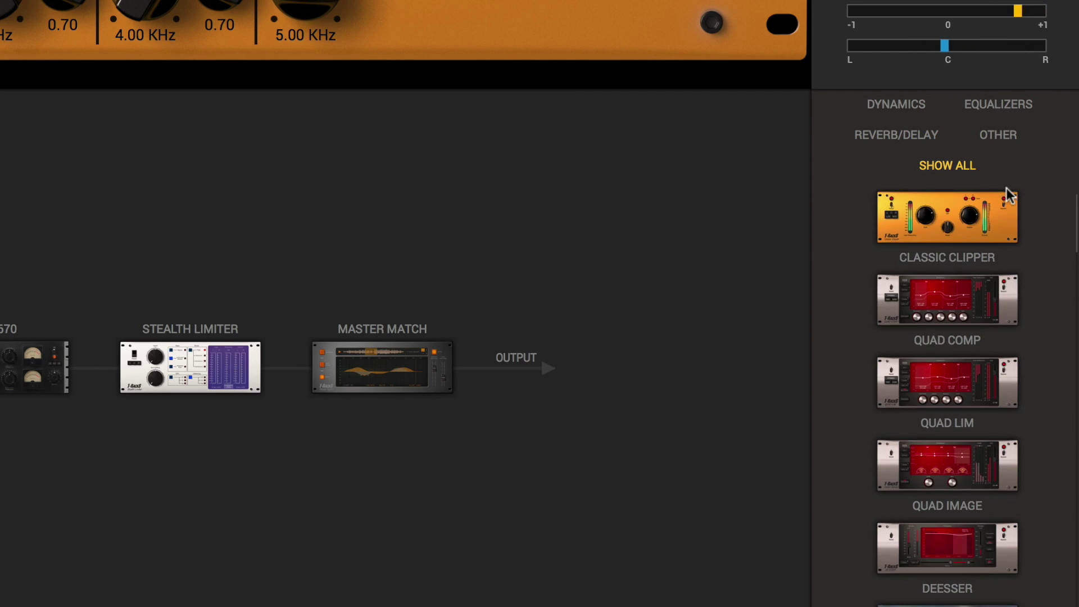
scroll(1008, 189, down, 5)
scroll(1007, 189, down, 4)
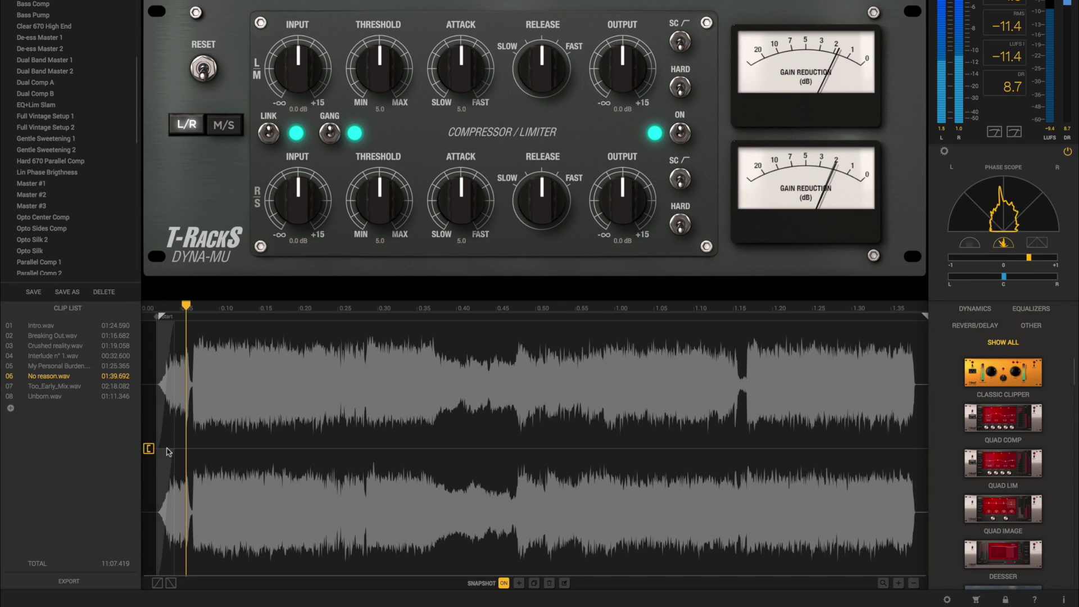
Step: Trim No reason's tail, play the selected region, and enlarge the main window
click(917, 448)
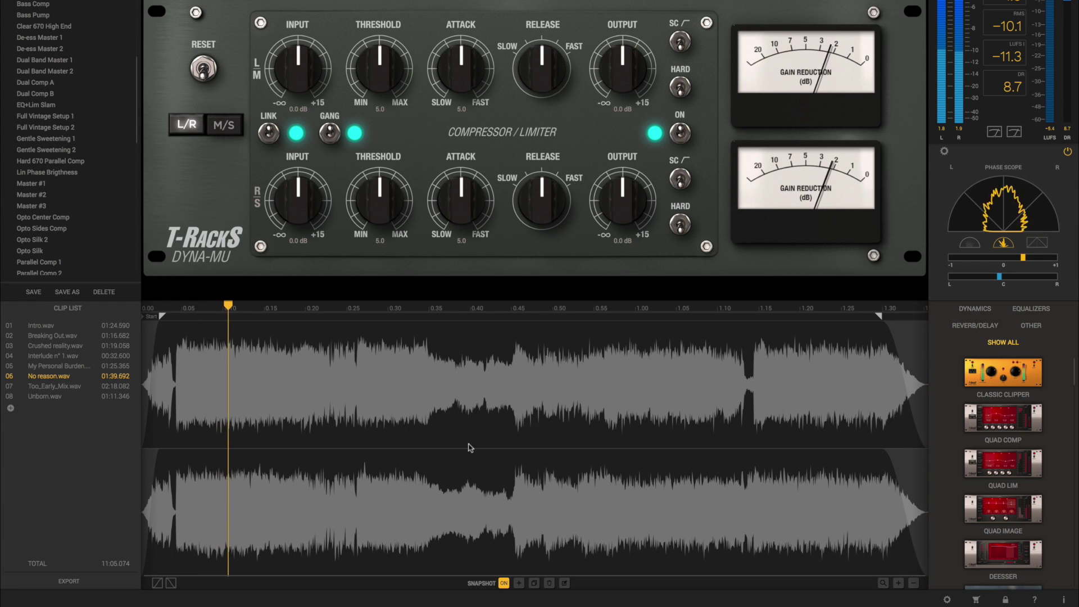
key(space)
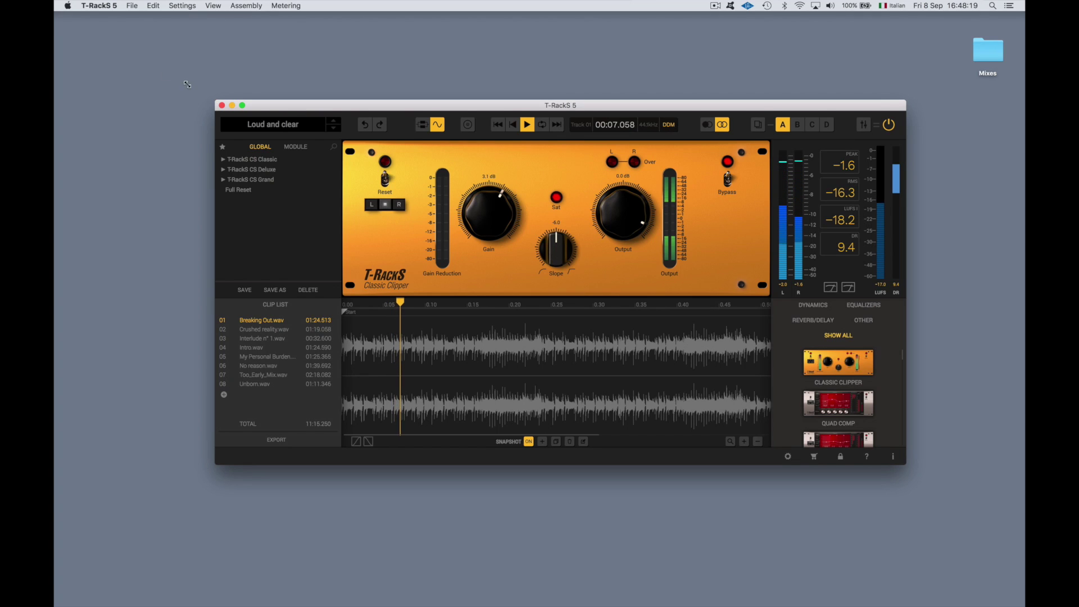
drag(214, 100, 57, 15)
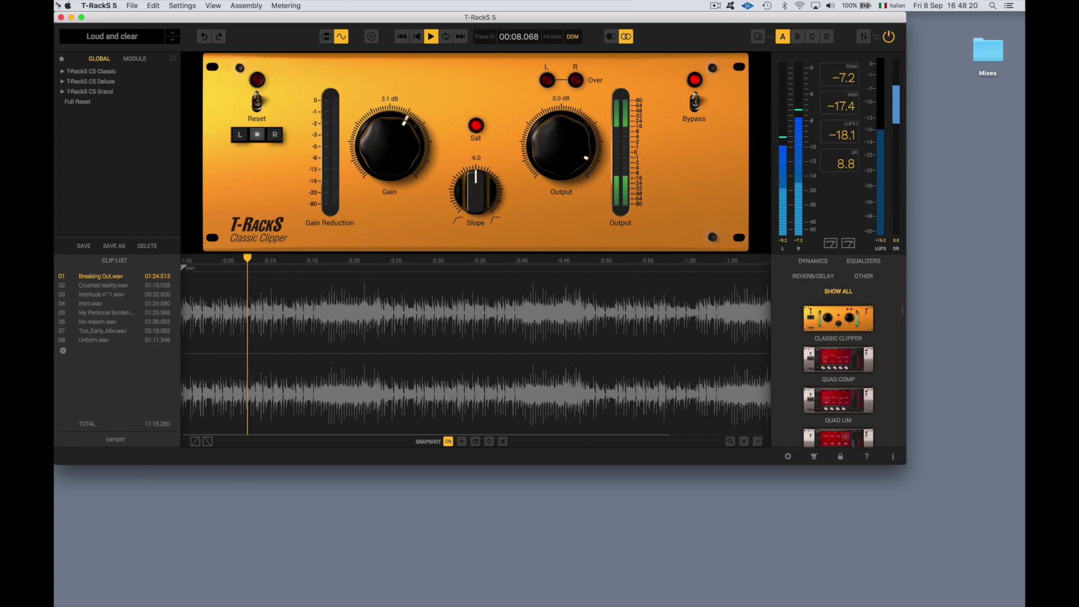
drag(911, 473, 1025, 595)
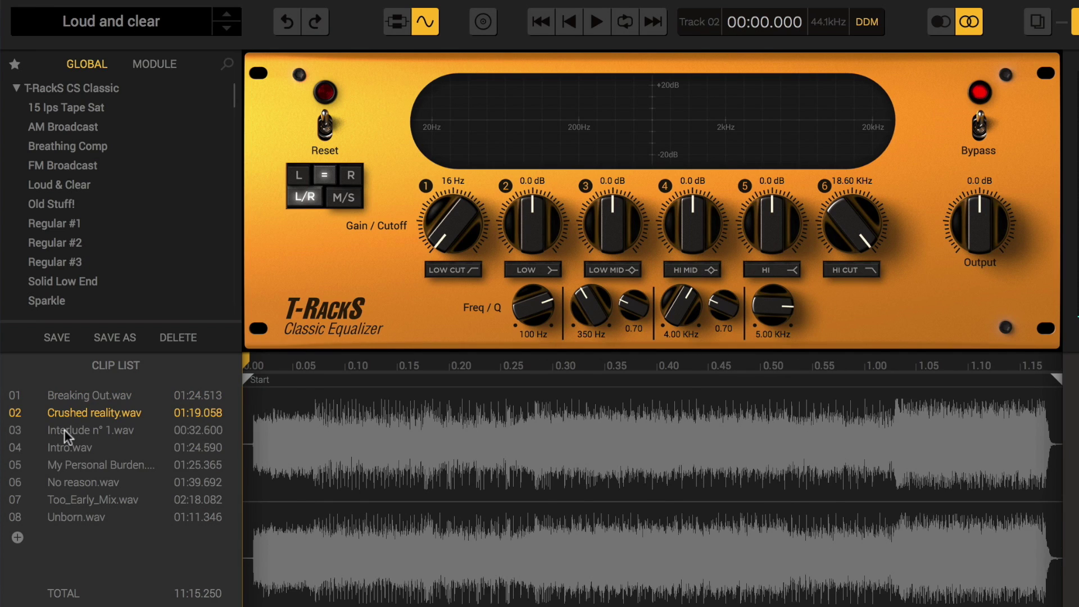
Step: View each song's chain: Crushed reality, Interlude n° 1, My Personal Burden, No reason, Too_Early_Mix
click(64, 430)
click(66, 464)
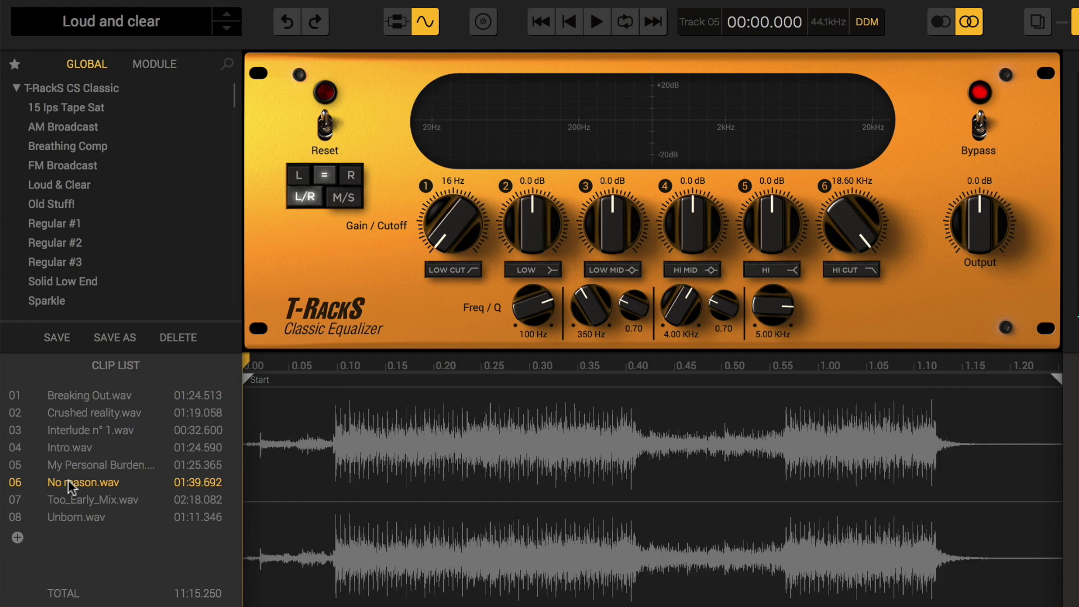
click(68, 498)
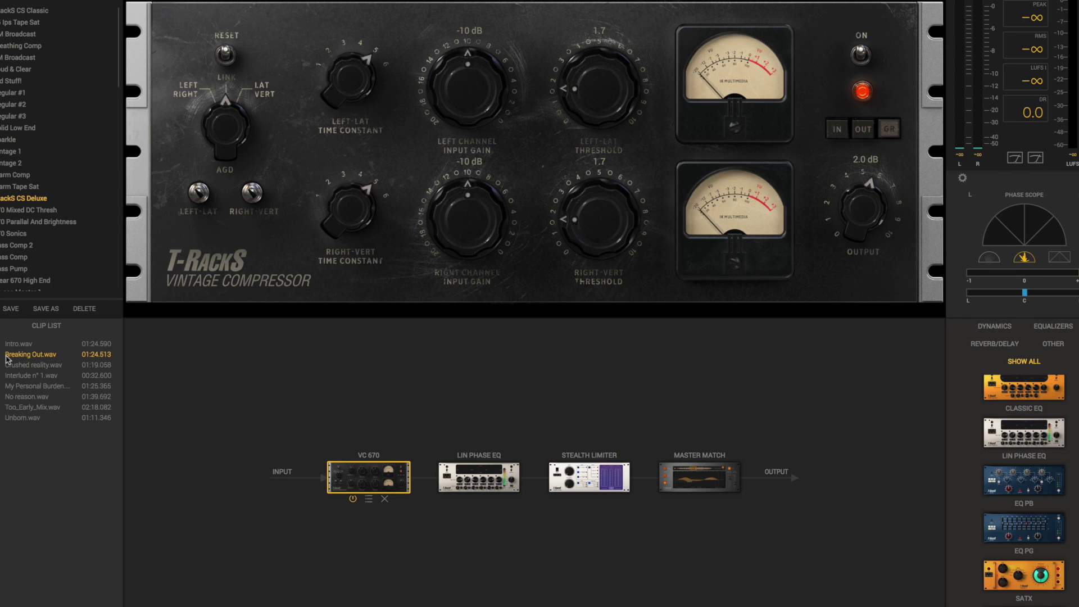
click(7, 365)
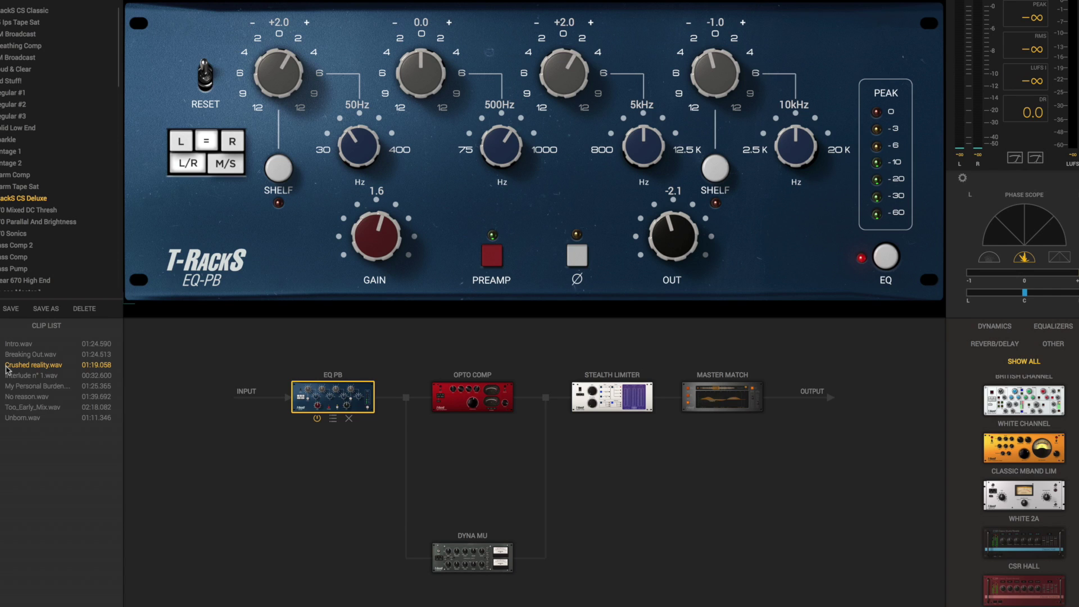
click(6, 376)
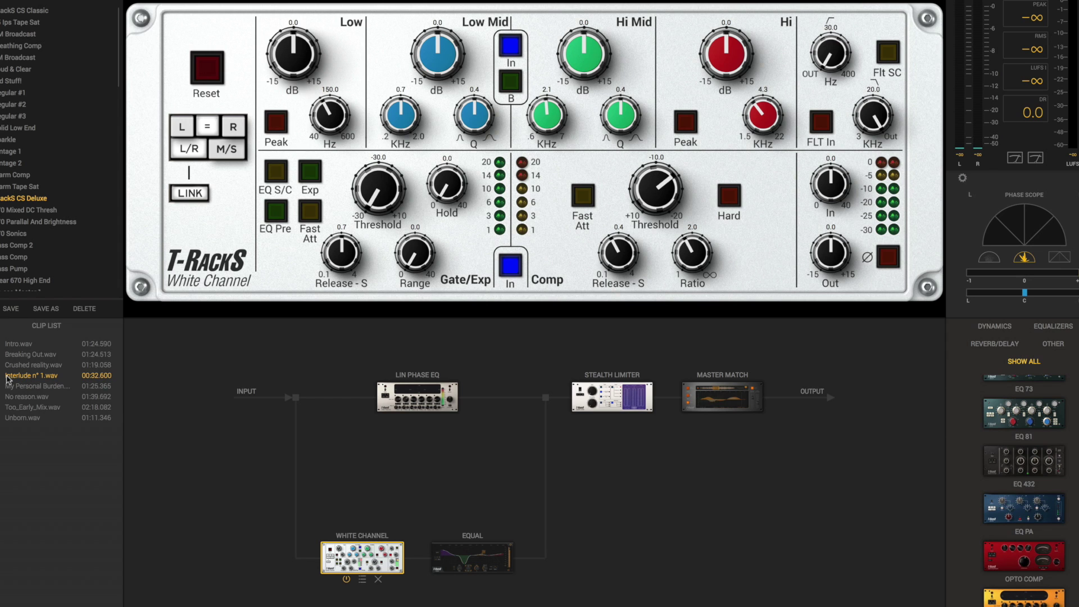
click(7, 387)
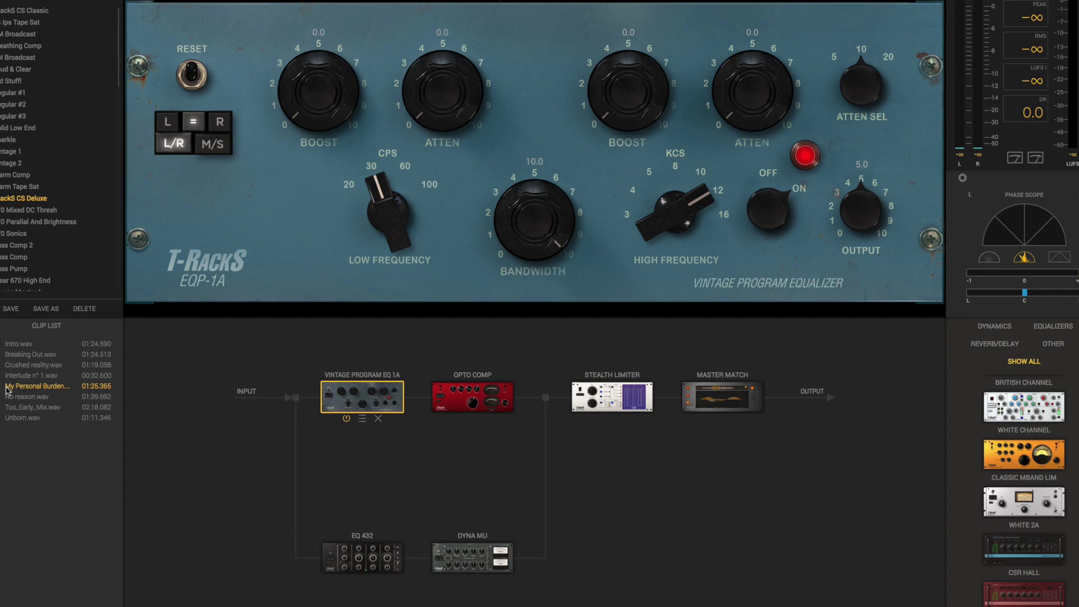
click(7, 396)
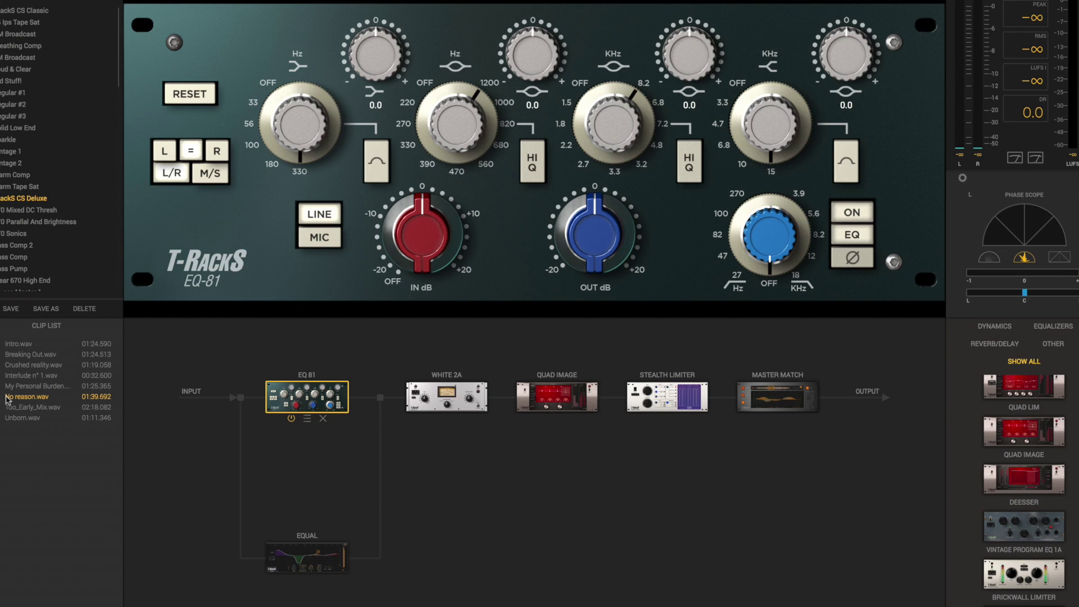
click(8, 408)
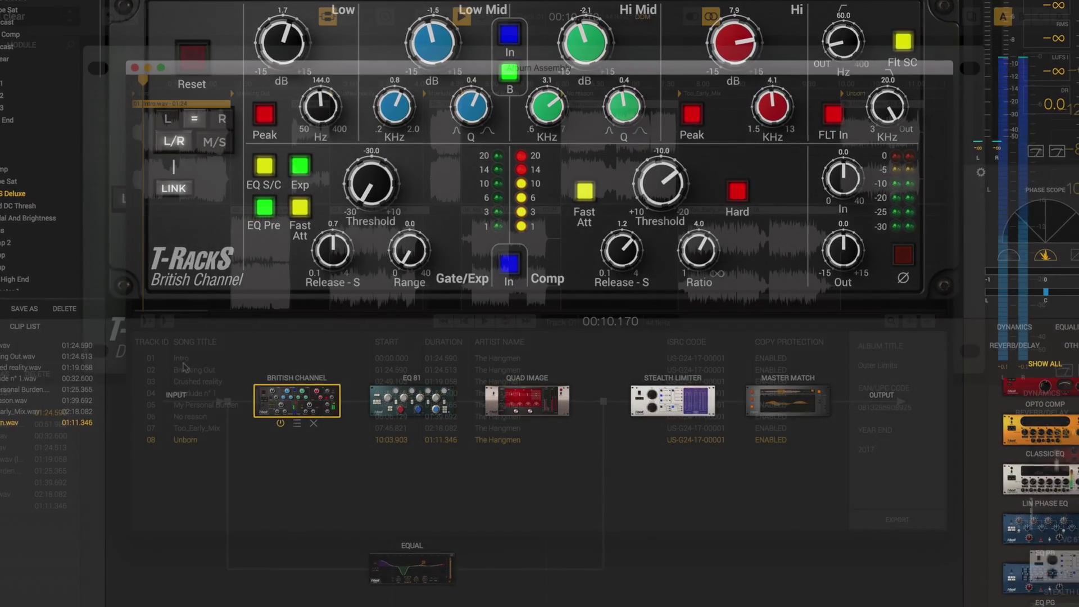
Step: Select Breaking Out, a later track, and Unborn in the Album Assembly list
click(183, 370)
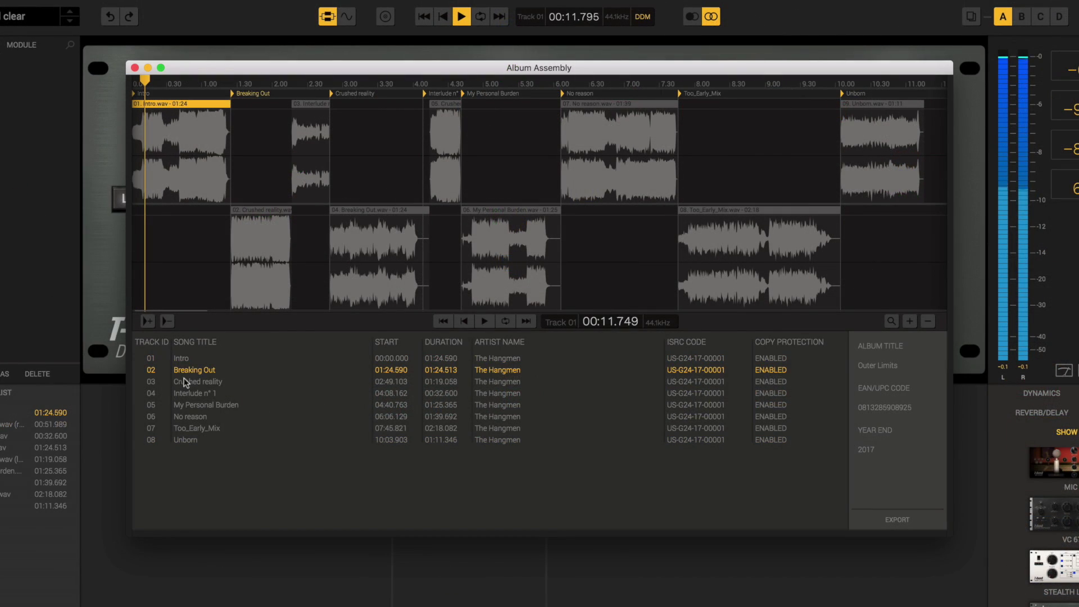
click(187, 410)
click(188, 429)
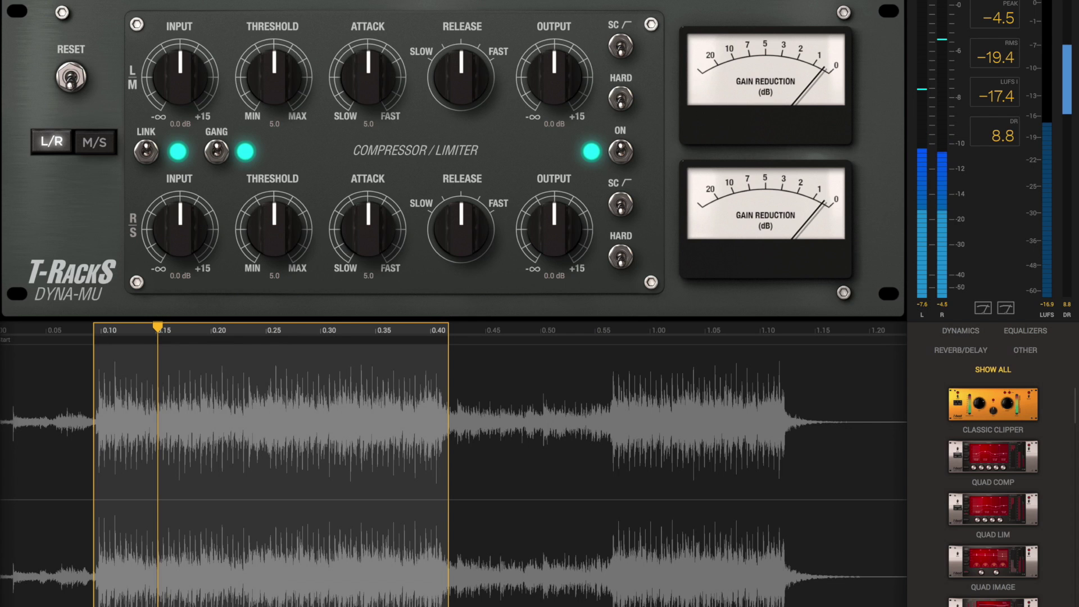
Step: Open the full metering panel and set its music streaming reference to Apple Music
click(985, 308)
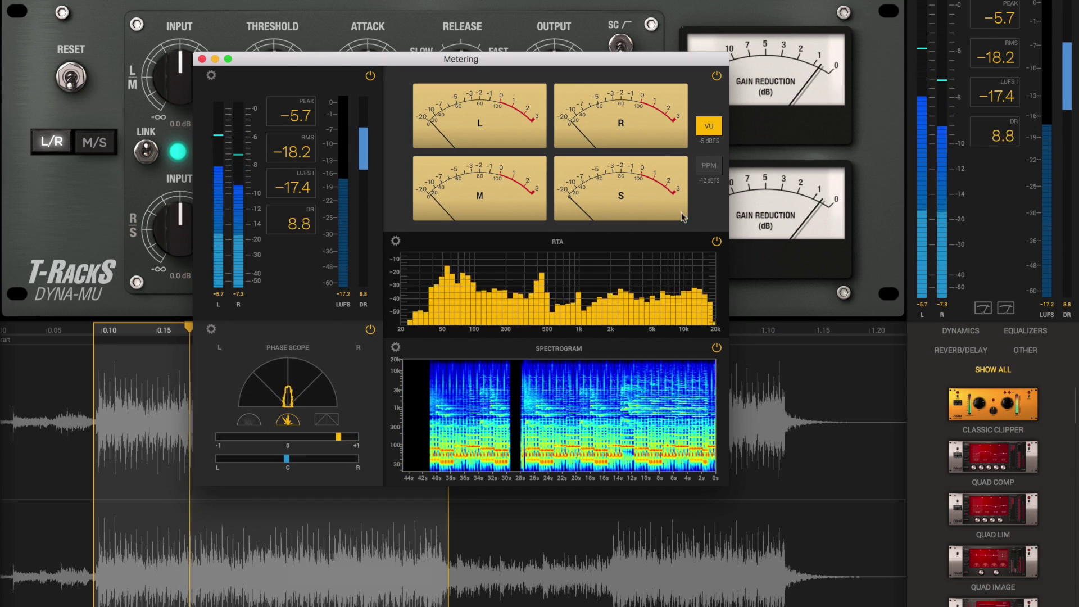
click(213, 77)
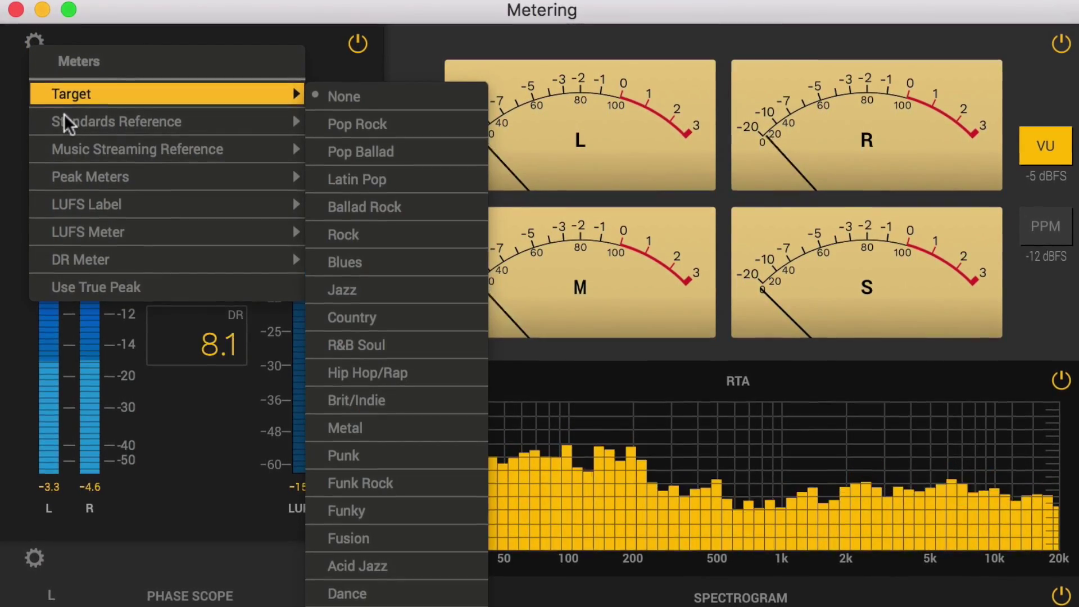
mouse_move(139, 123)
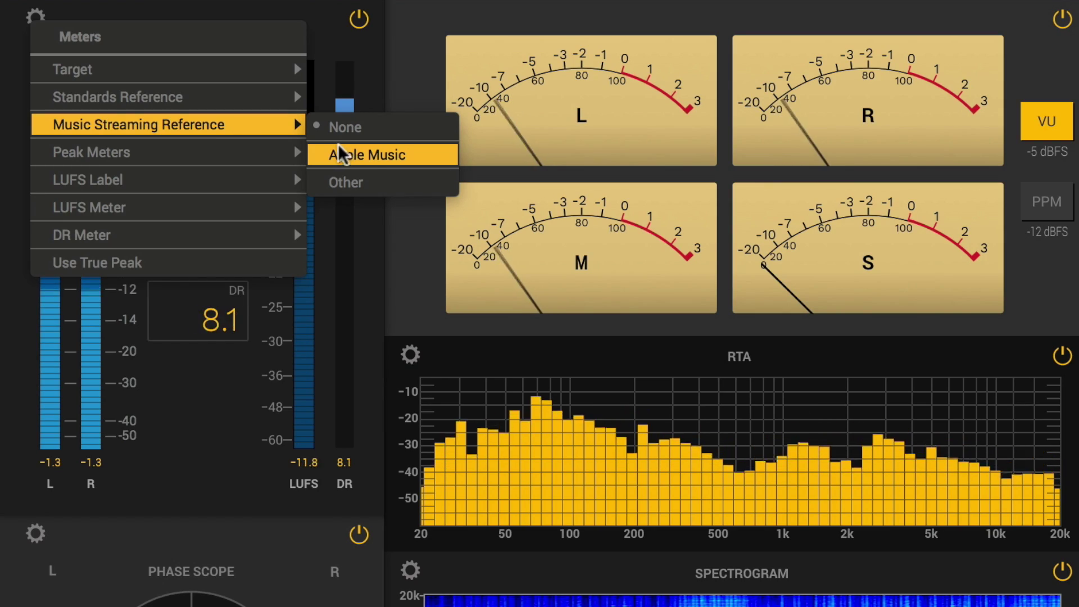
click(348, 150)
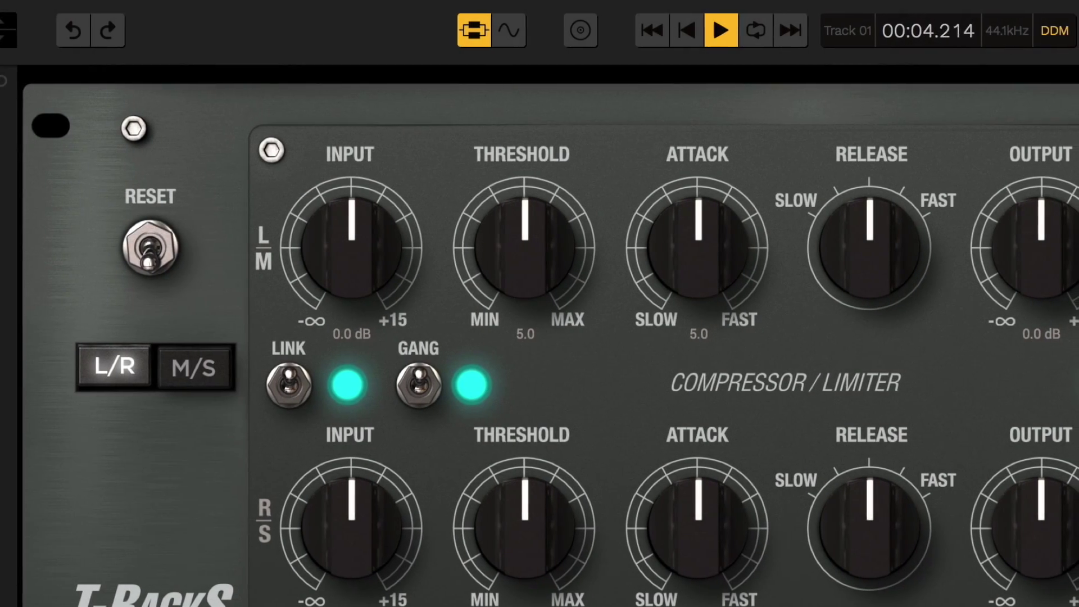
Step: In Album Assembly, select the Crushed reality and Interlude n° 1 clips
click(579, 33)
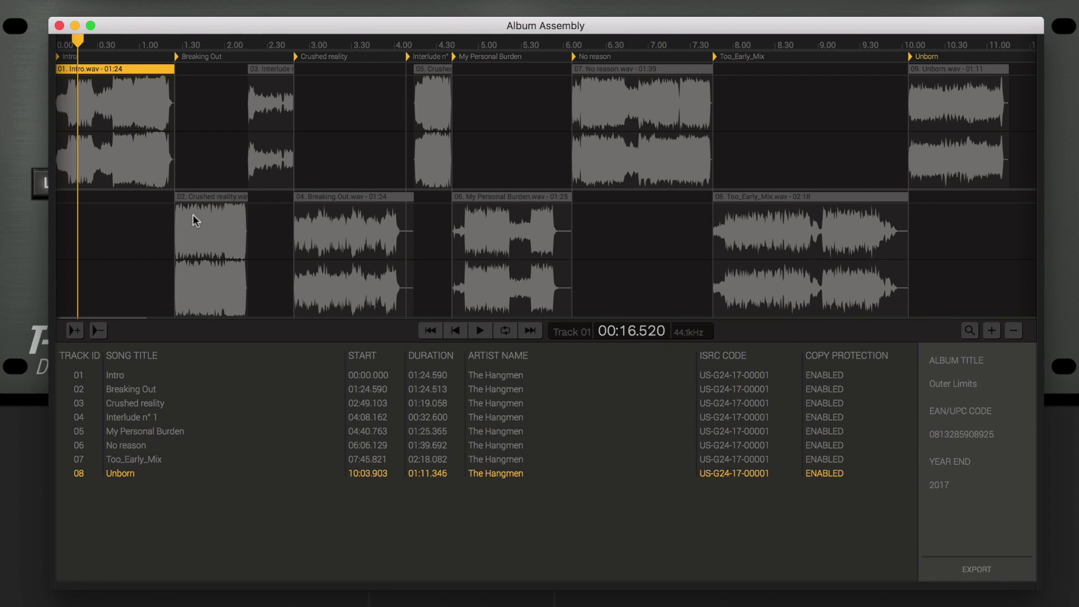
click(195, 194)
click(272, 69)
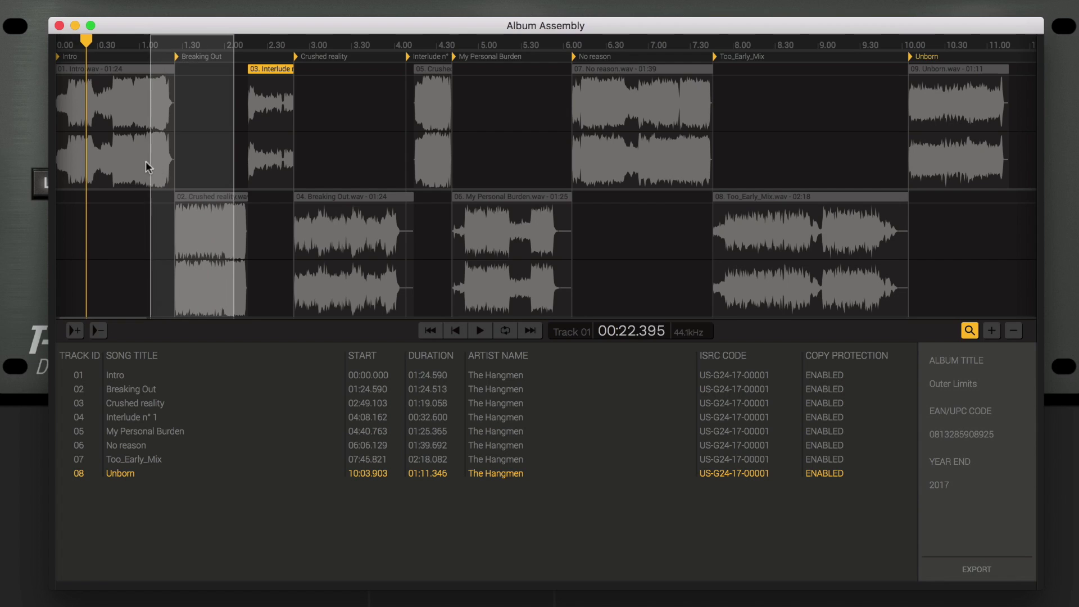
Step: Zoom into the first two minutes, shorten the Intro clip's end, then load Breaking Out.wav
drag(146, 162, 107, 163)
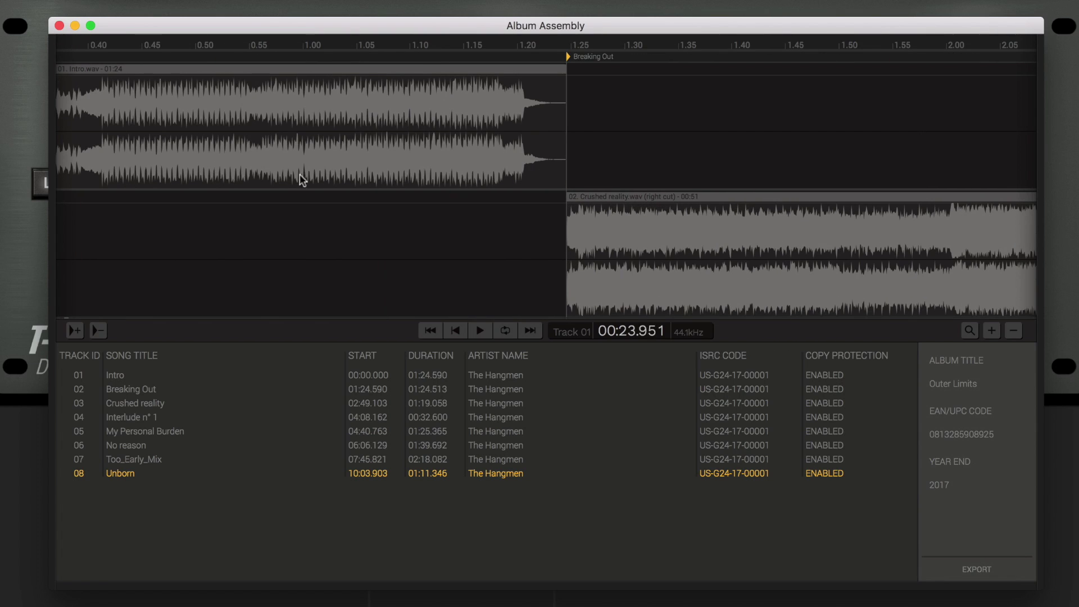
drag(566, 128, 542, 130)
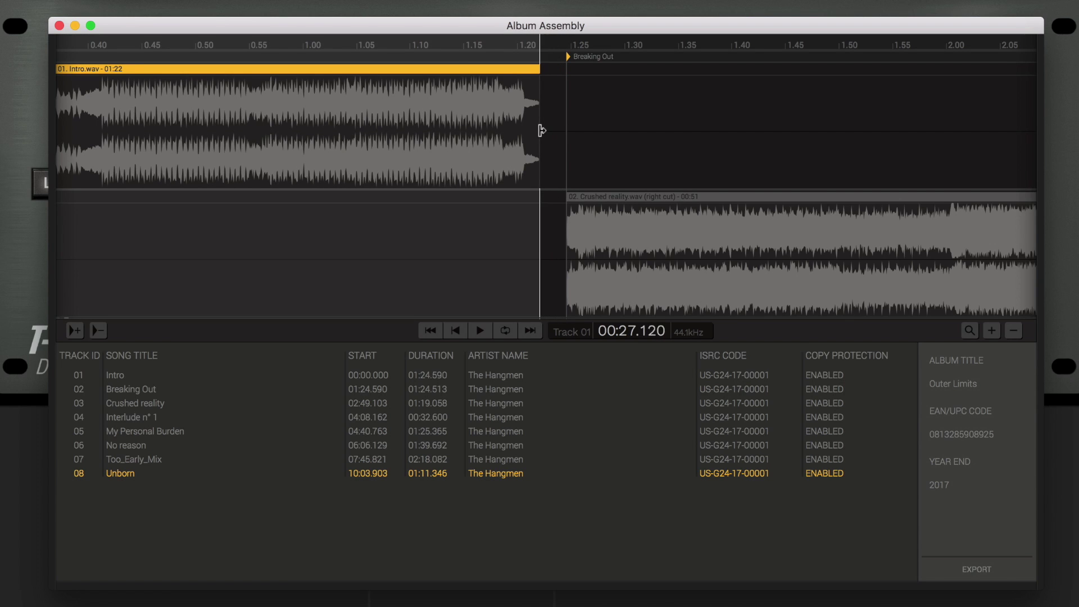
click(1012, 331)
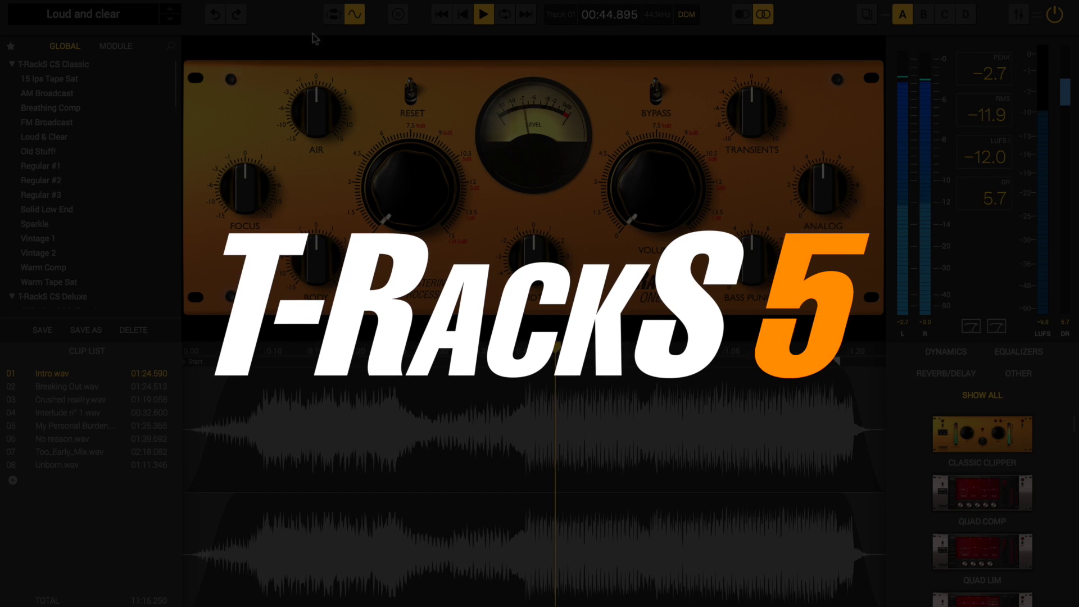
click(75, 389)
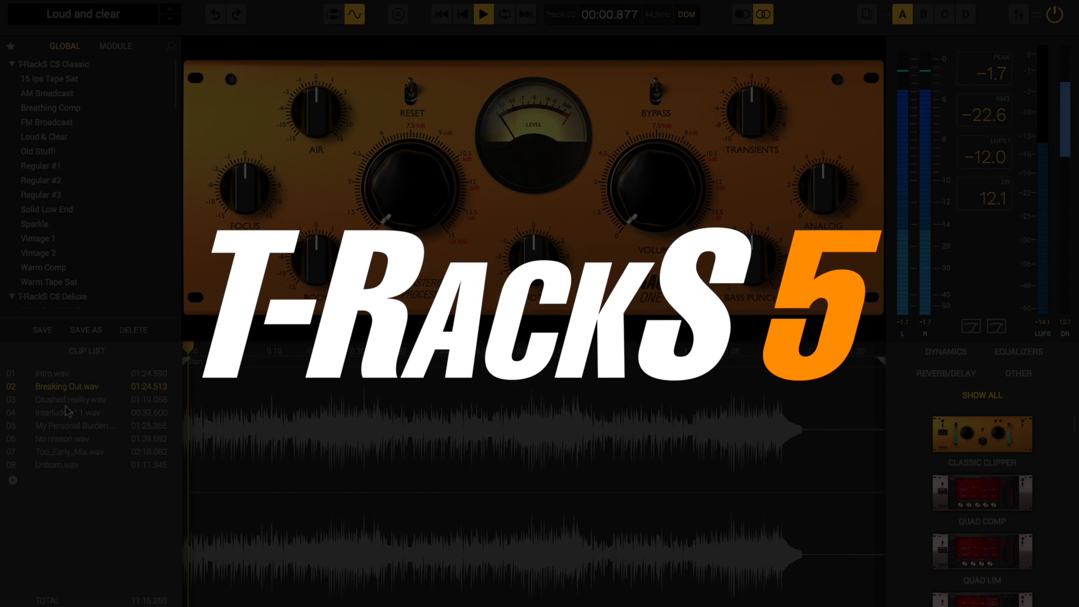